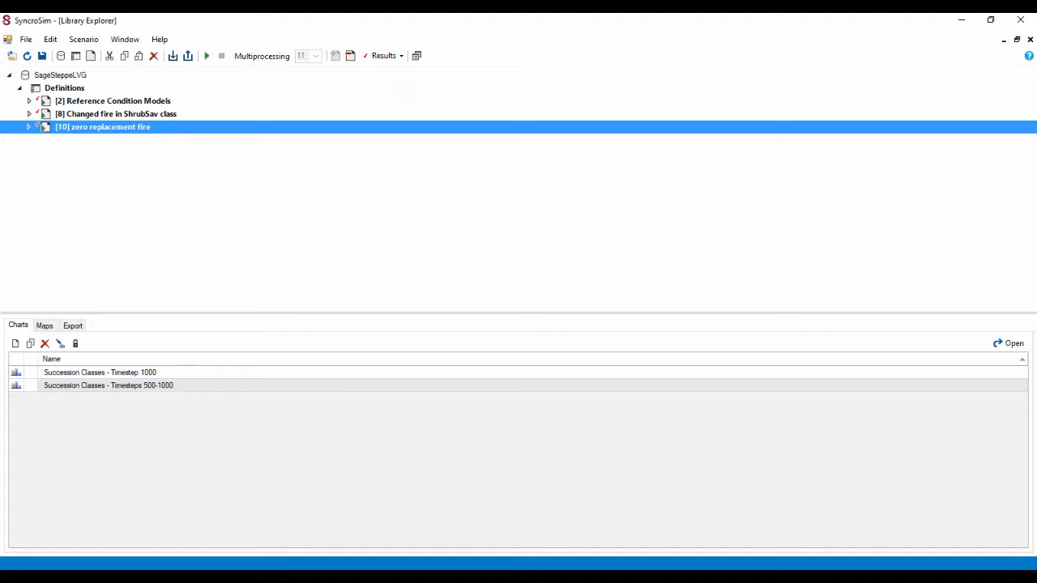
Step: Duplicate the "zero replacement fire" scenario by copying it and pasting it into the Definitions project
right_click(105, 128)
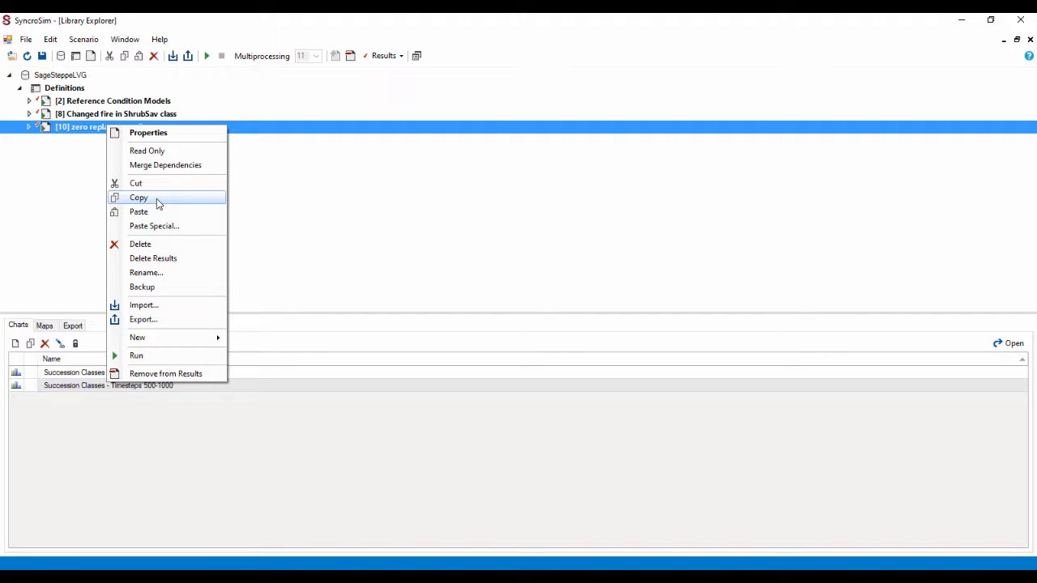
left_click(157, 198)
left_click(79, 90)
right_click(79, 91)
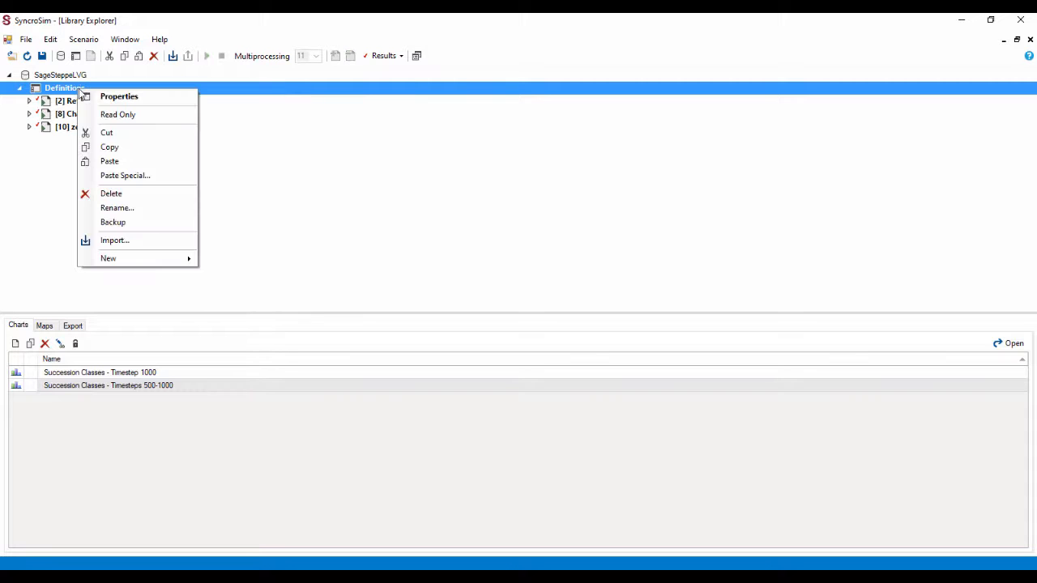
left_click(135, 161)
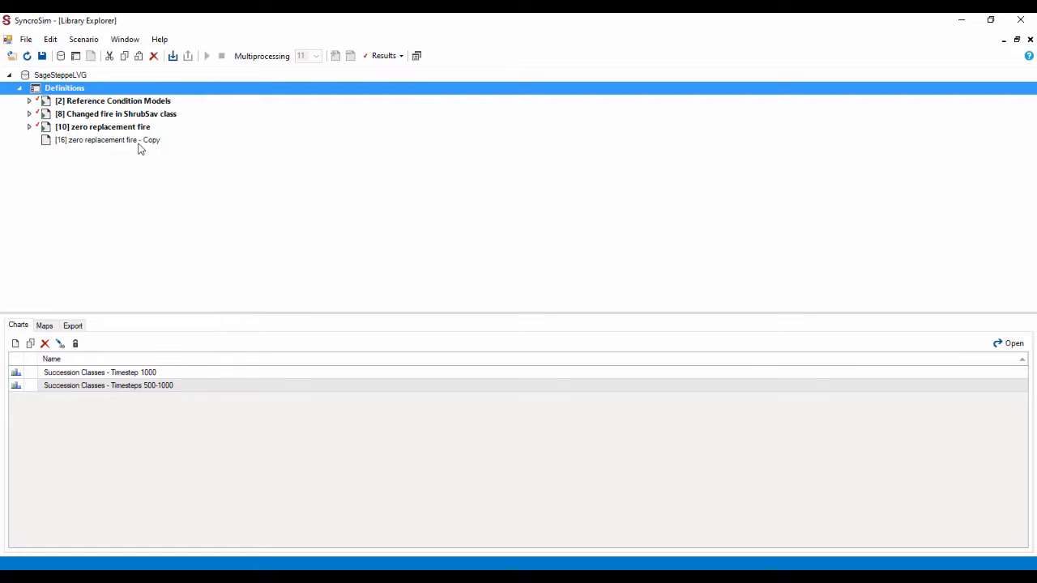
Step: Rename the pasted scenario copy as "sasq hates replacement fires"
left_click(139, 143)
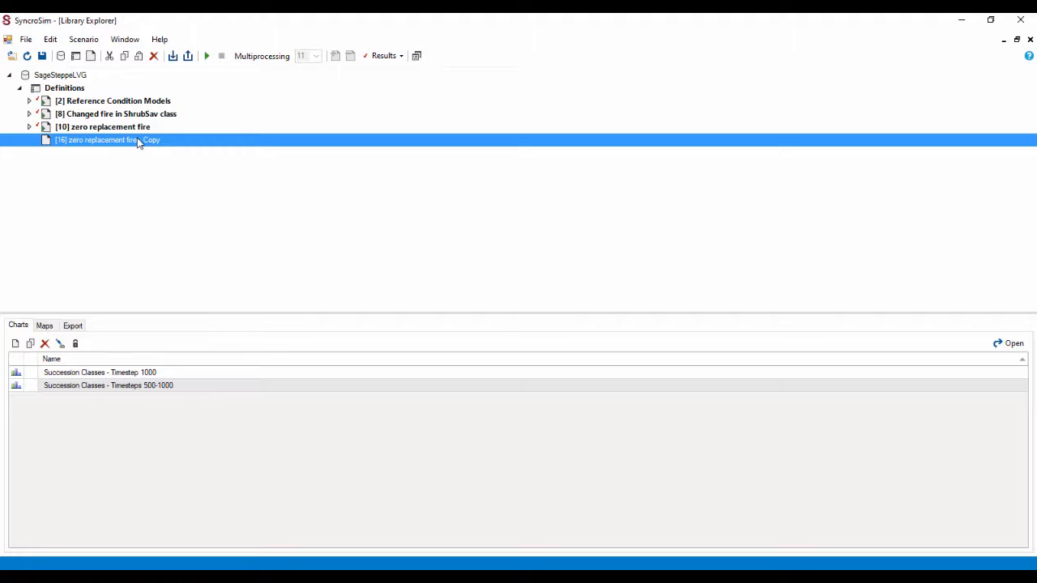
right_click(138, 143)
left_click(208, 275)
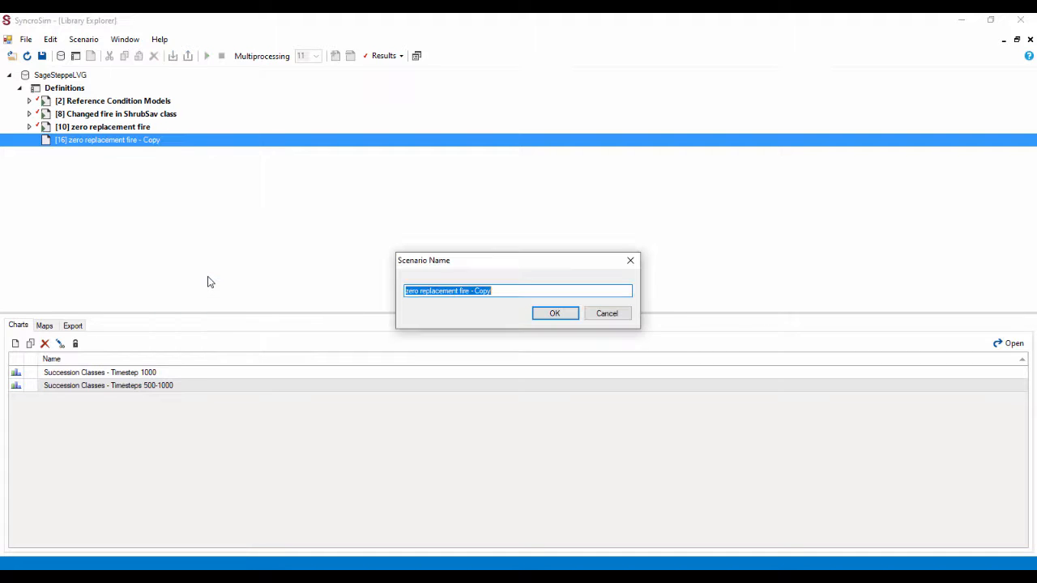
type("sas")
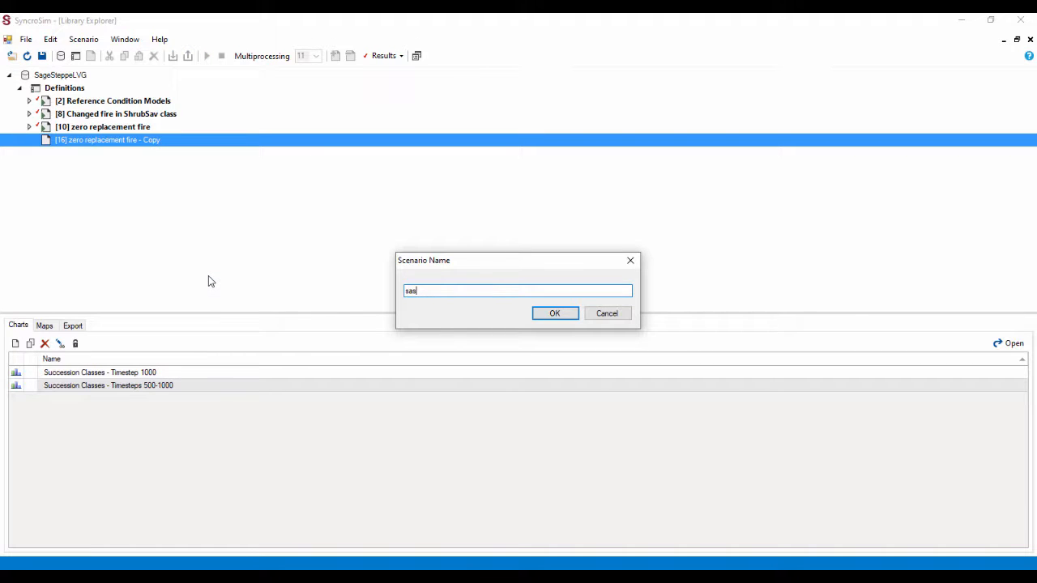
type("q hates replacement fires")
left_click(558, 314)
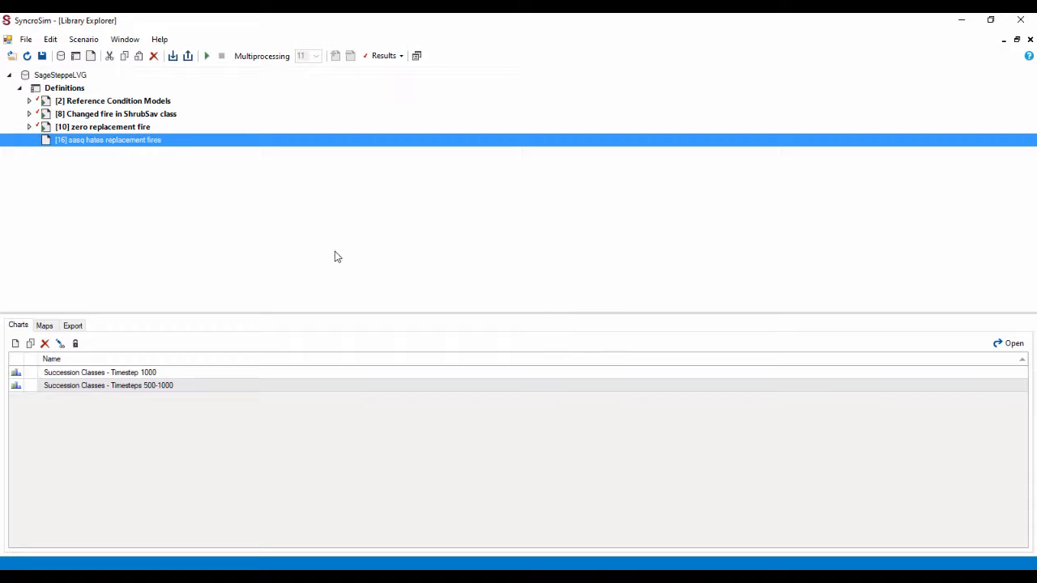
Step: Append to the new scenario's description: "Added in a new disturbance (wind-weather-stress) at a probability of .01 to the Late1:CLS state to represent wallowing. Age max = 100"
double_click(153, 141)
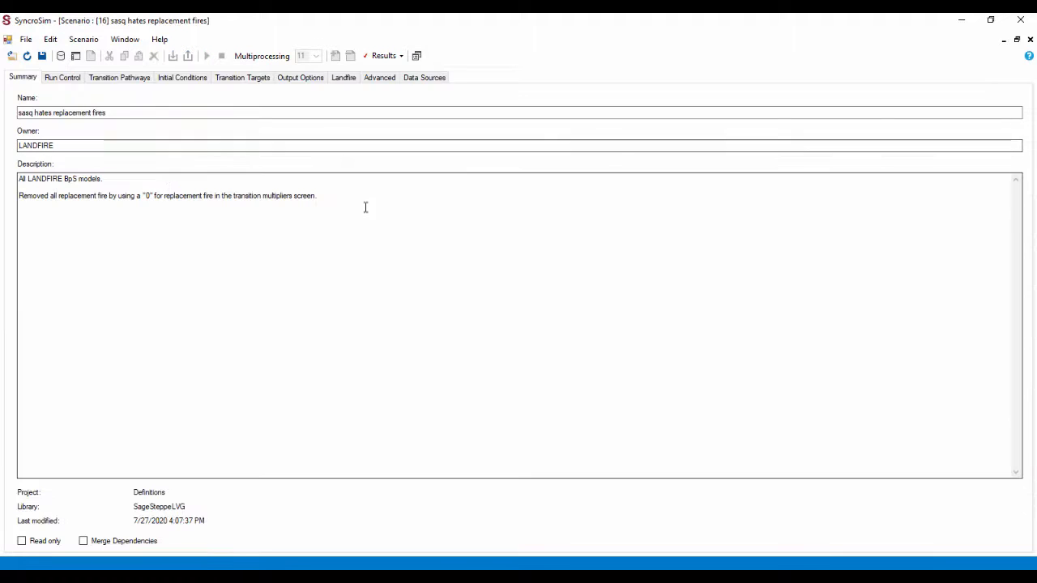
left_click(363, 196)
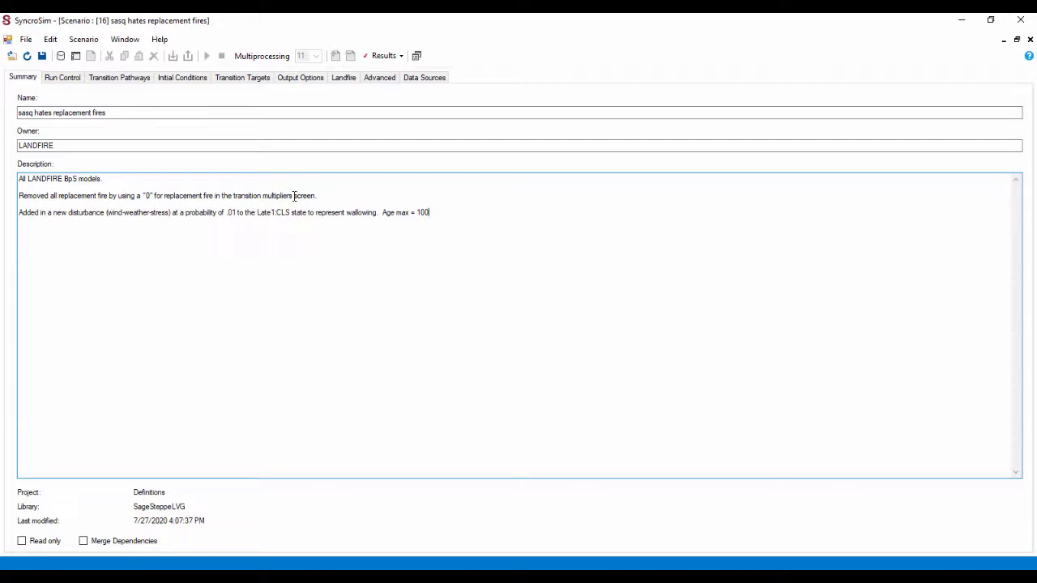
Step: Check the scenario's run control settings and open the Late1:CLS state from its transition pathways diagram
left_click(63, 77)
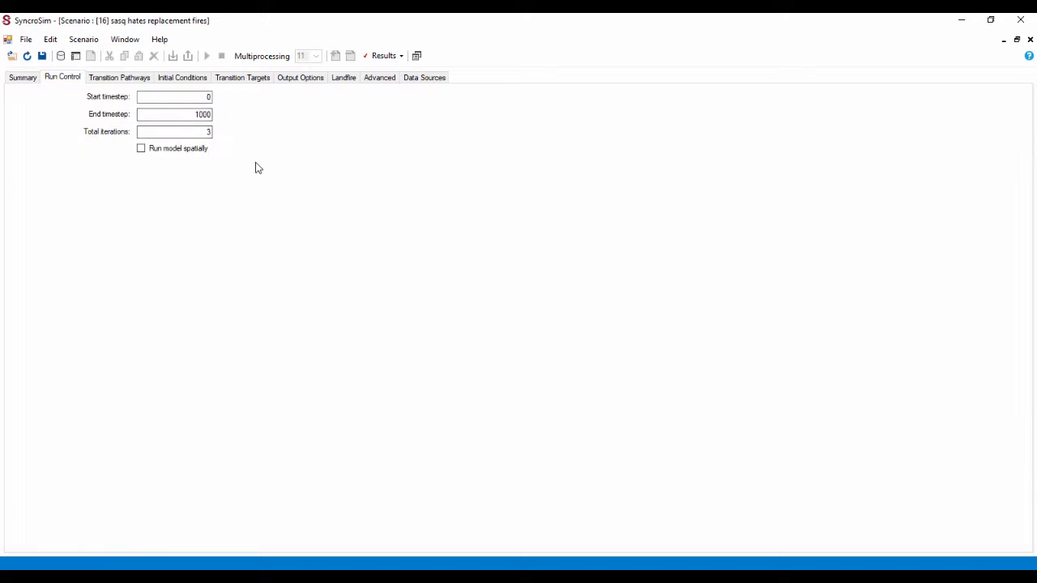
left_click(135, 78)
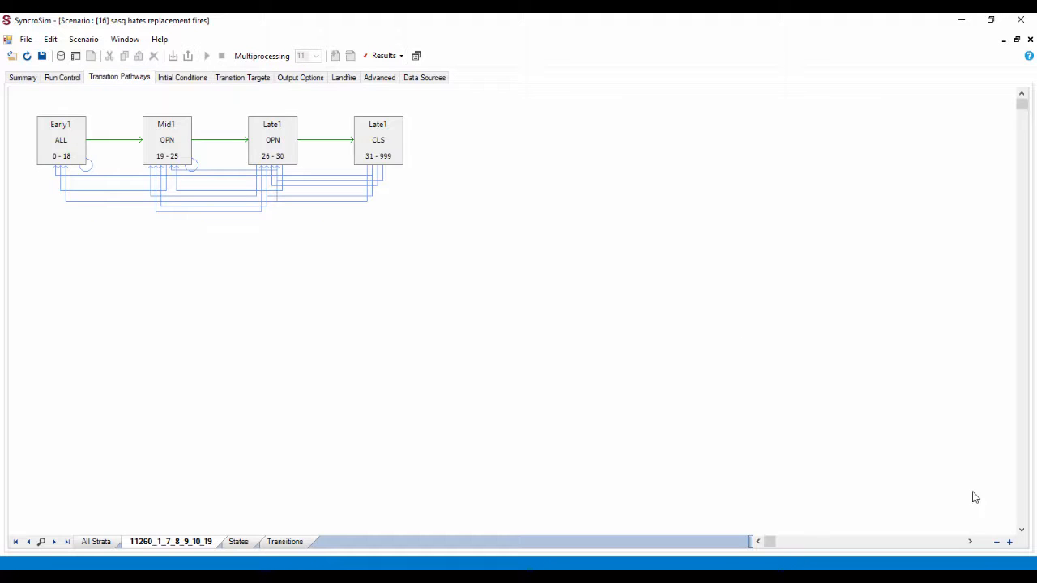
left_click(1009, 542)
left_click(1009, 542)
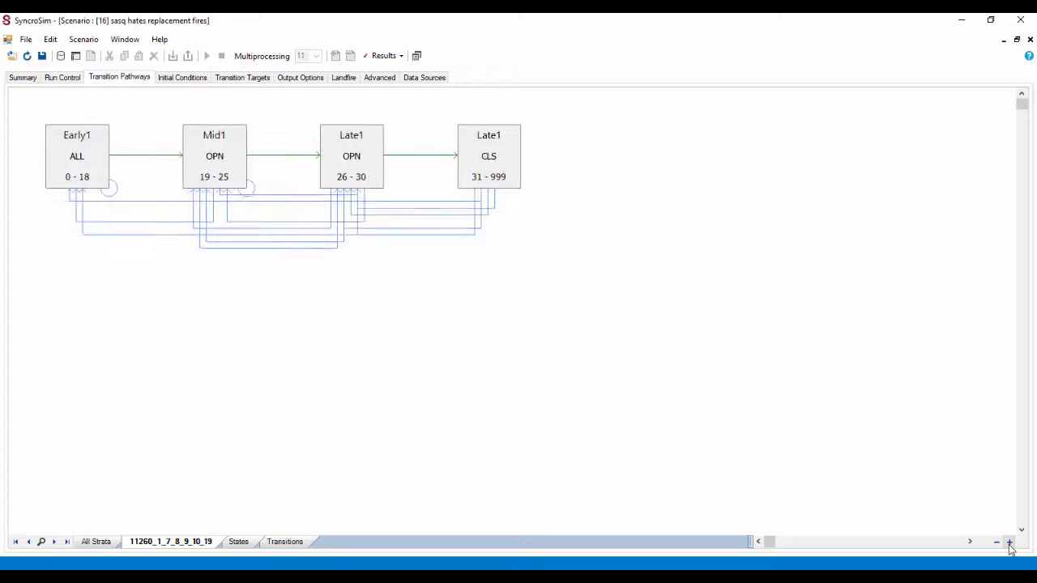
left_click(1009, 542)
left_click(1009, 542)
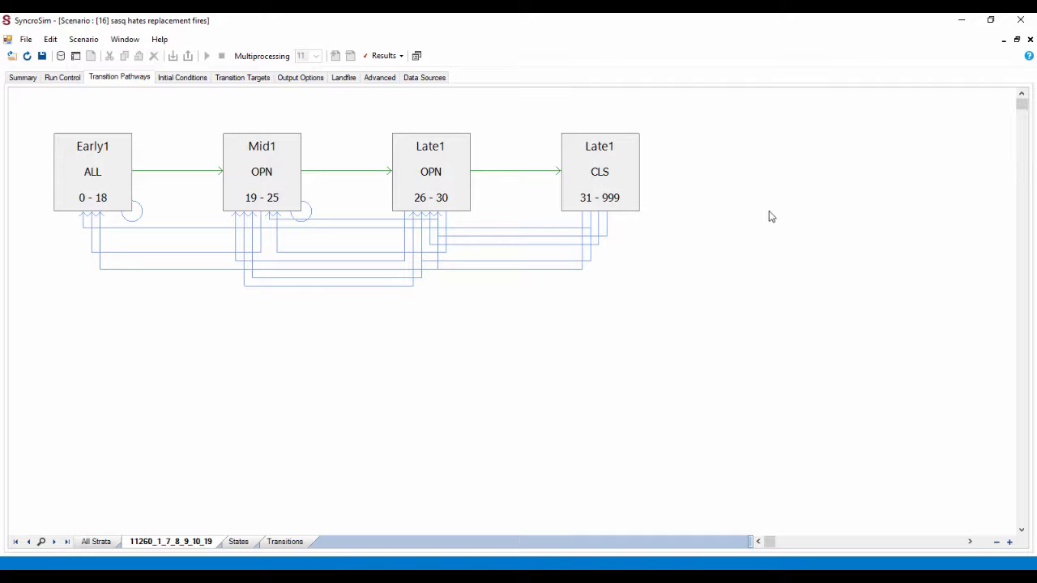
double_click(626, 173)
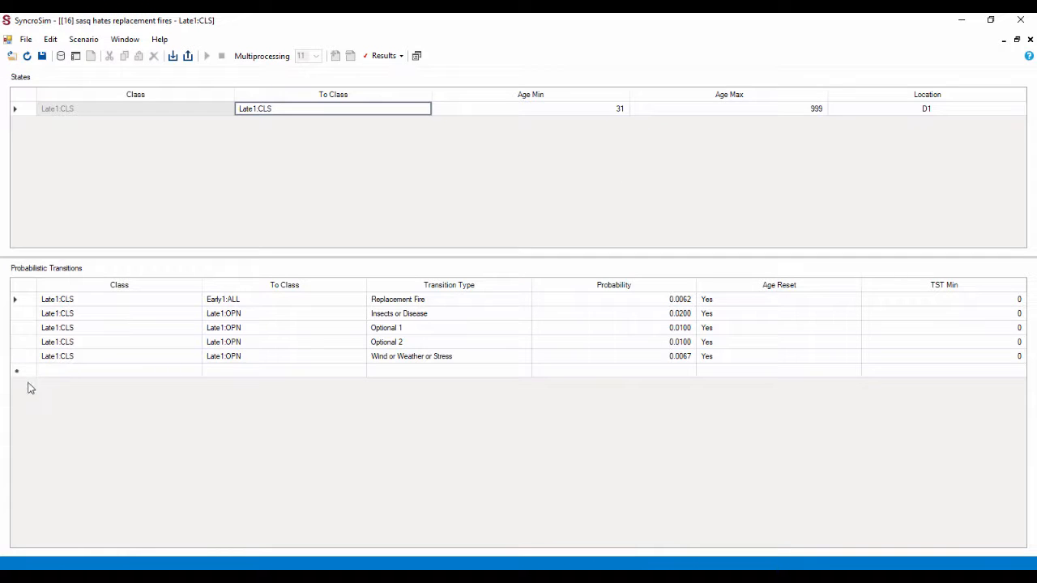
Step: Add a new probabilistic transition from Late1:CLS to Early1:ALL
left_click(156, 375)
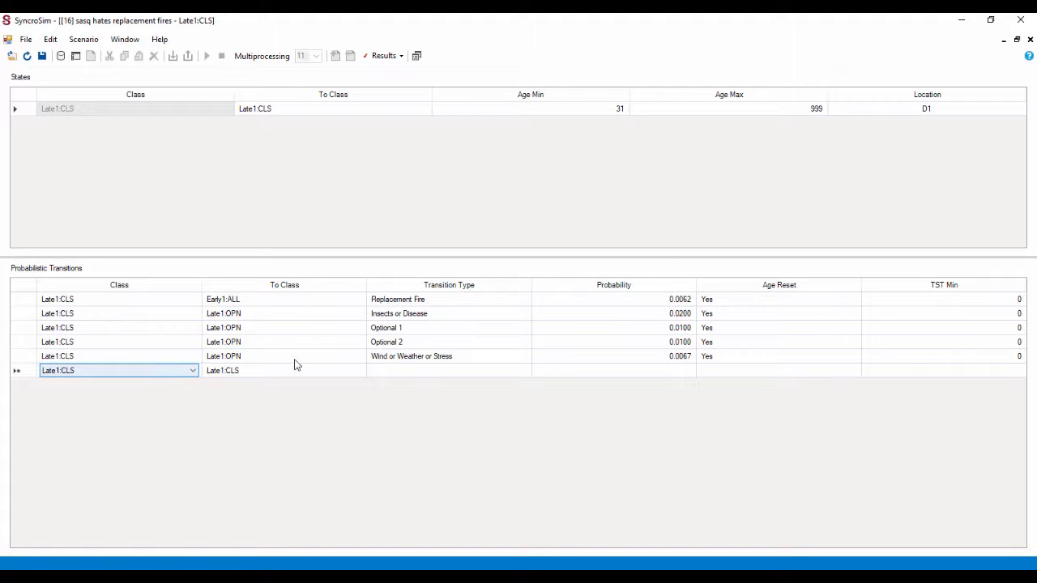
left_click(353, 377)
left_click(354, 375)
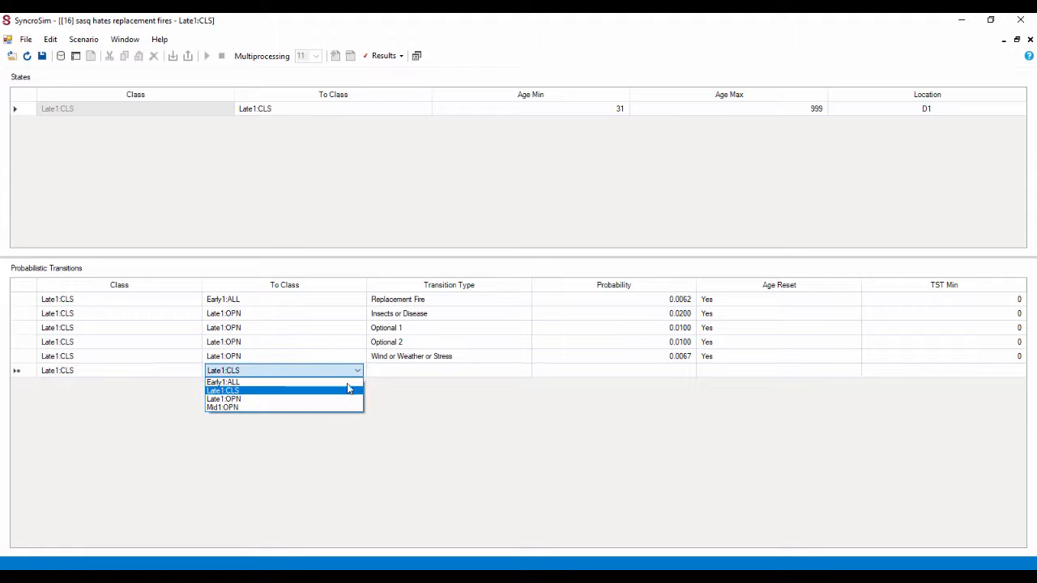
key("Up")
key("Return")
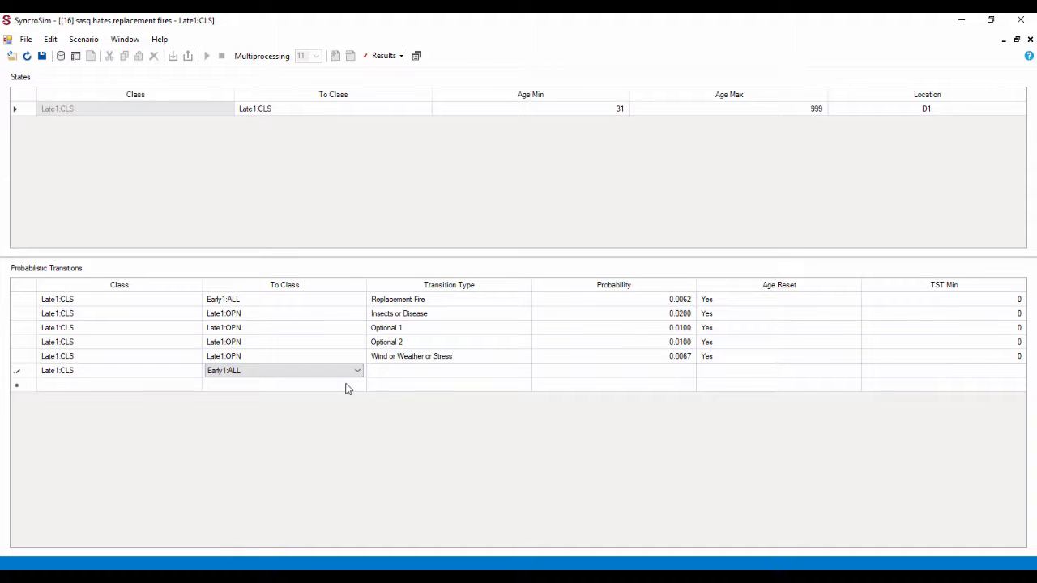
Step: Set the new transition's type to Wind or Weather or Stress, its probability to .01 and its age reset to Yes
left_click(462, 376)
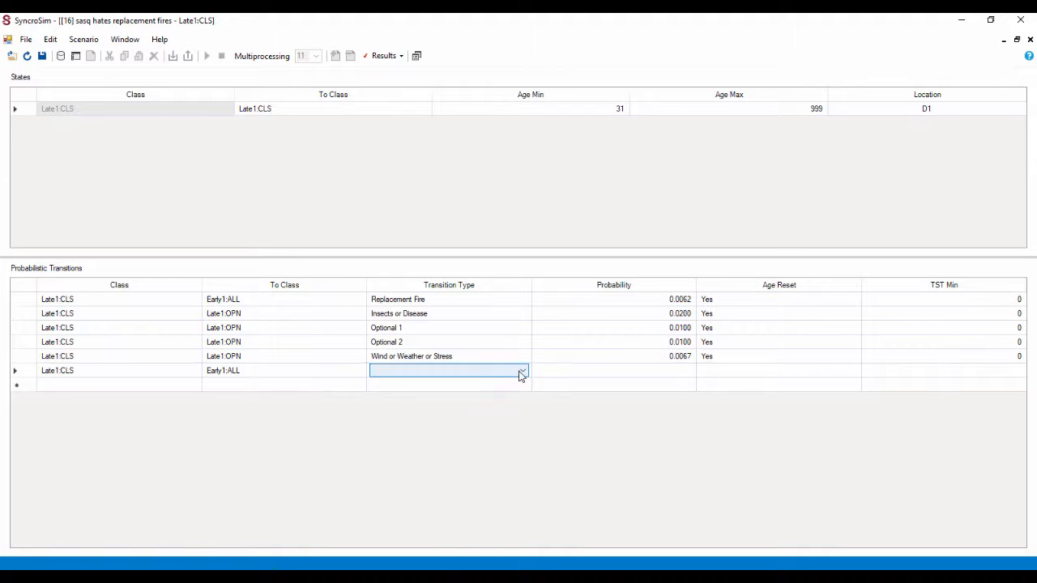
left_click(522, 372)
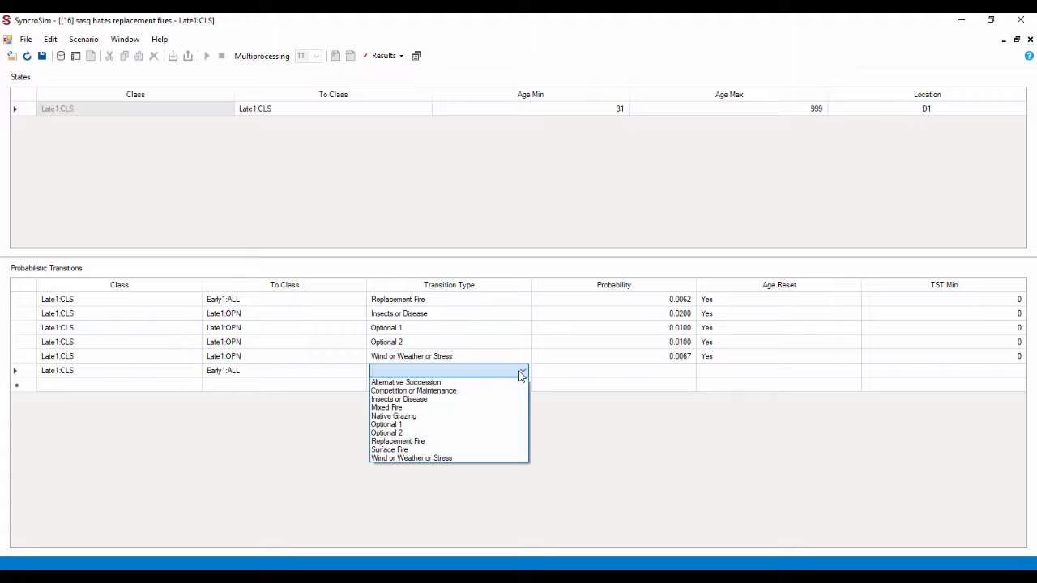
left_click(470, 459)
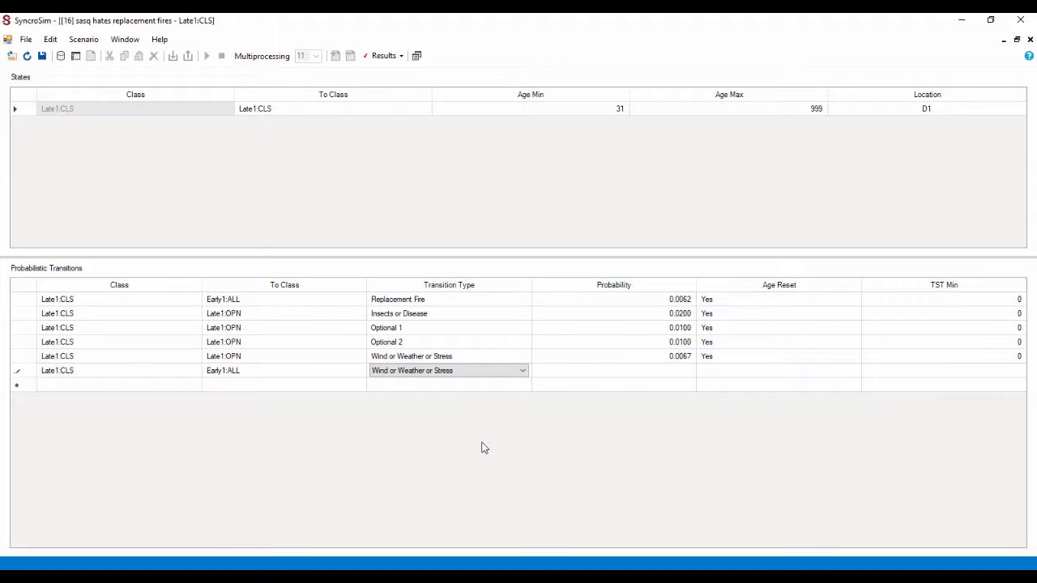
left_click(662, 376)
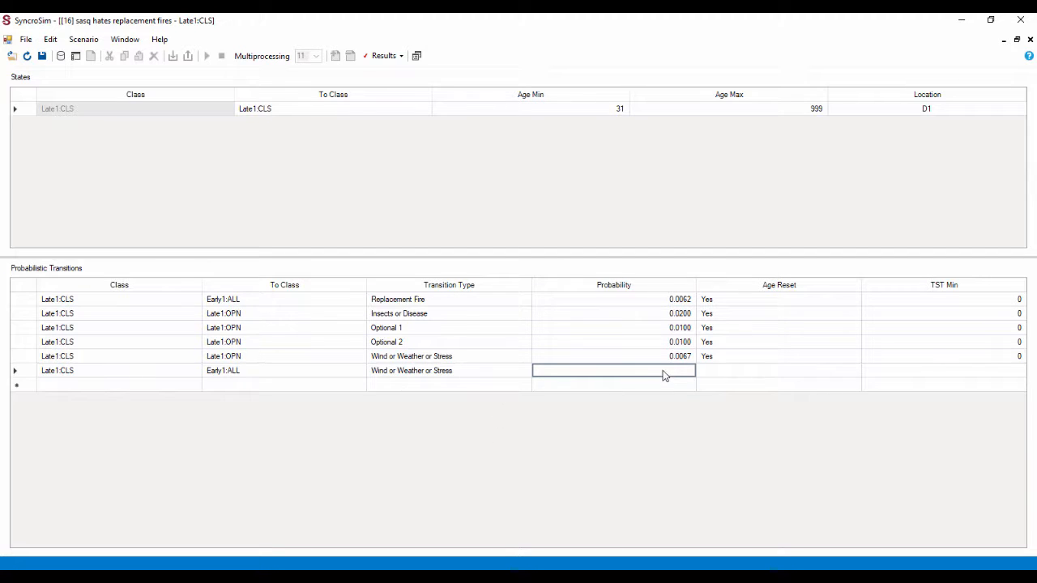
type(".01")
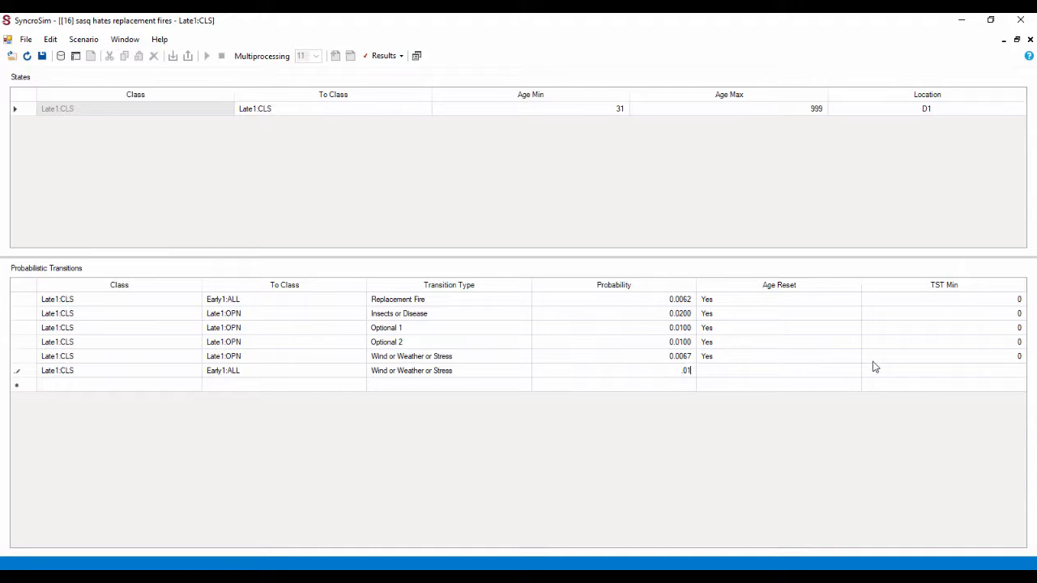
left_click(851, 372)
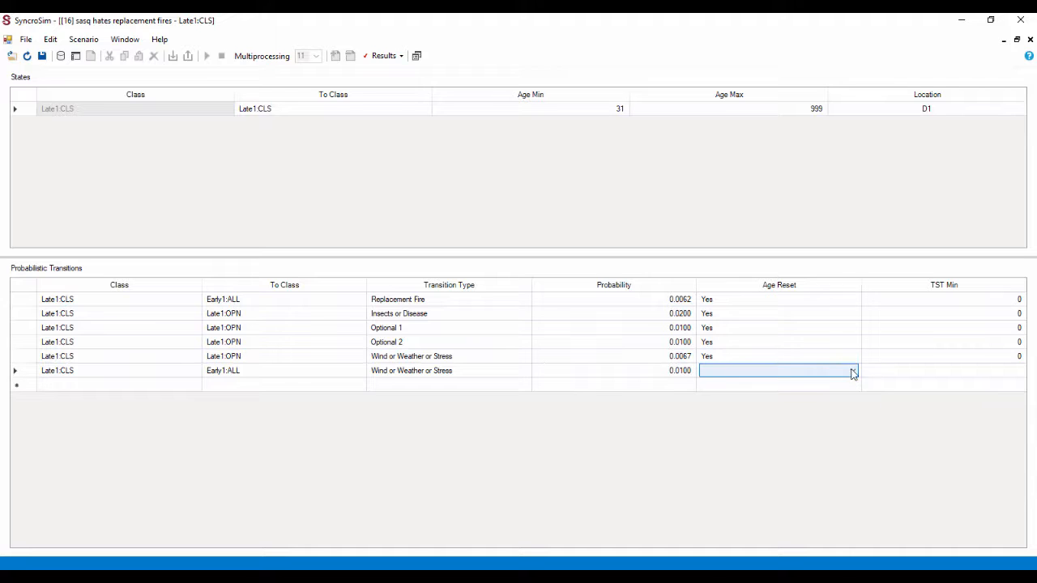
left_click(852, 373)
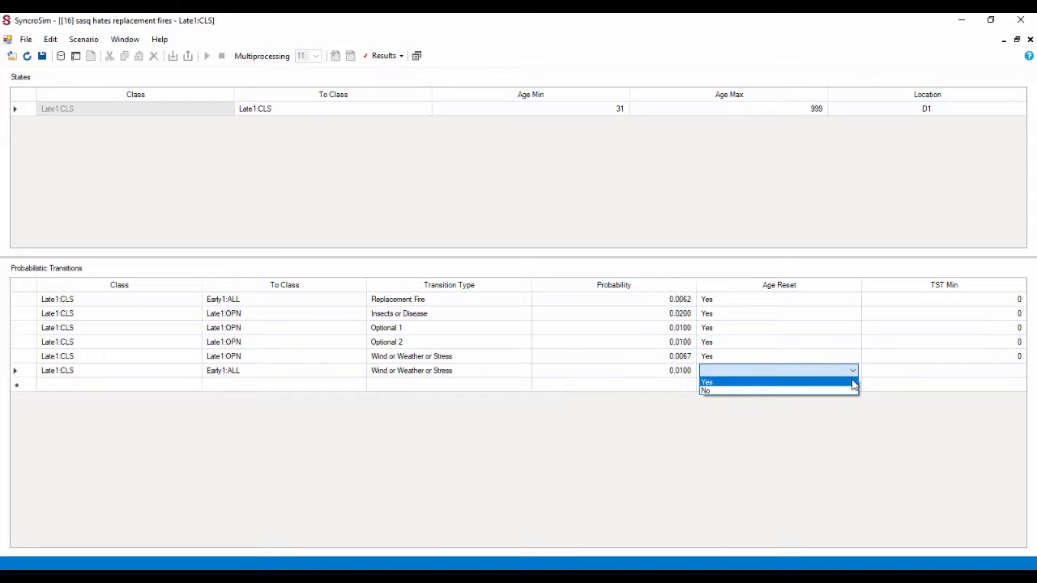
left_click(853, 383)
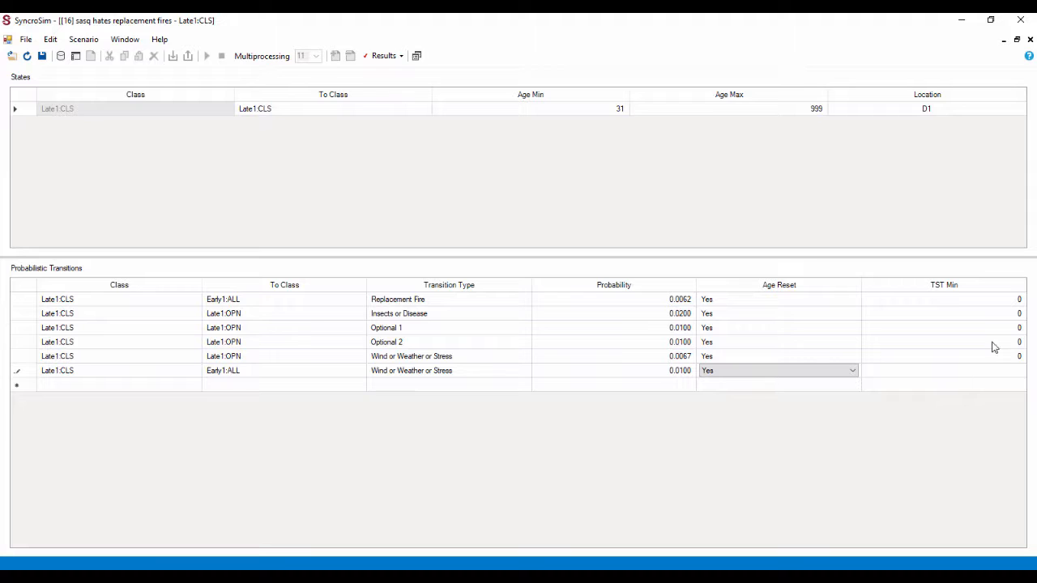
Step: Display the Age Max column for the probabilistic transitions, set the new transition's maximum age to 100, and close the Late1:CLS details
right_click(881, 288)
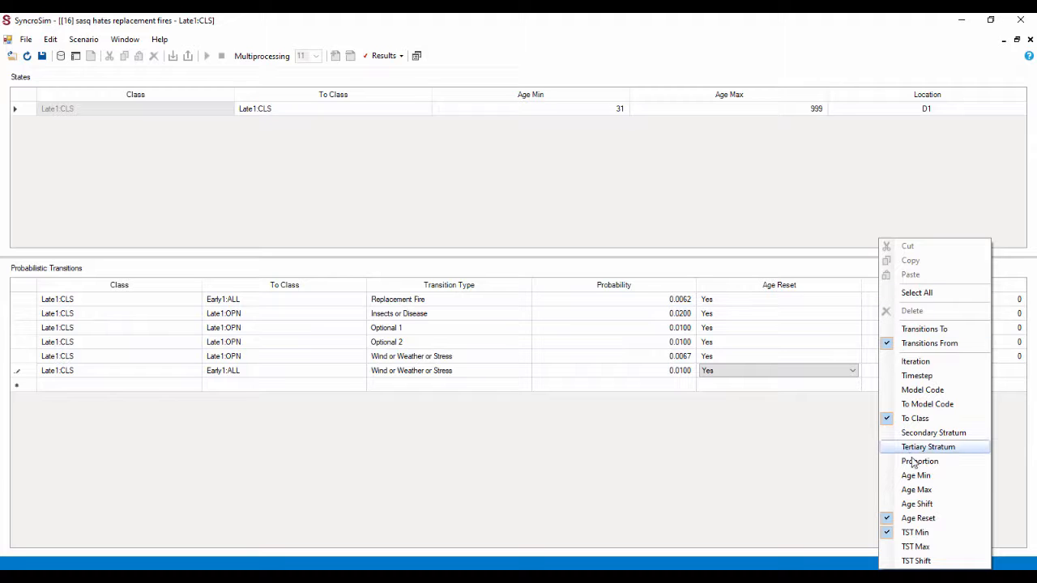
left_click(918, 490)
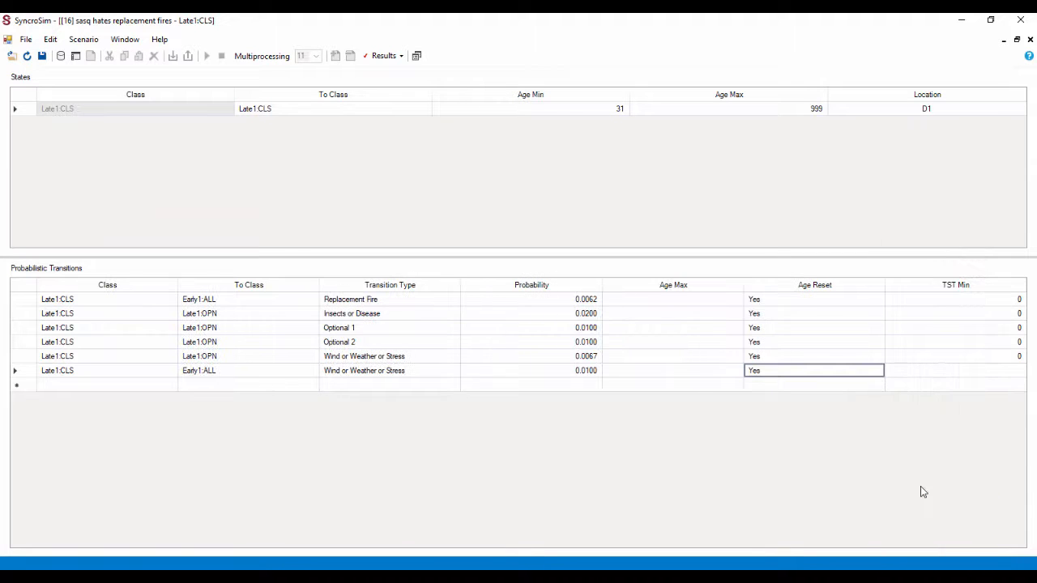
left_click(706, 372)
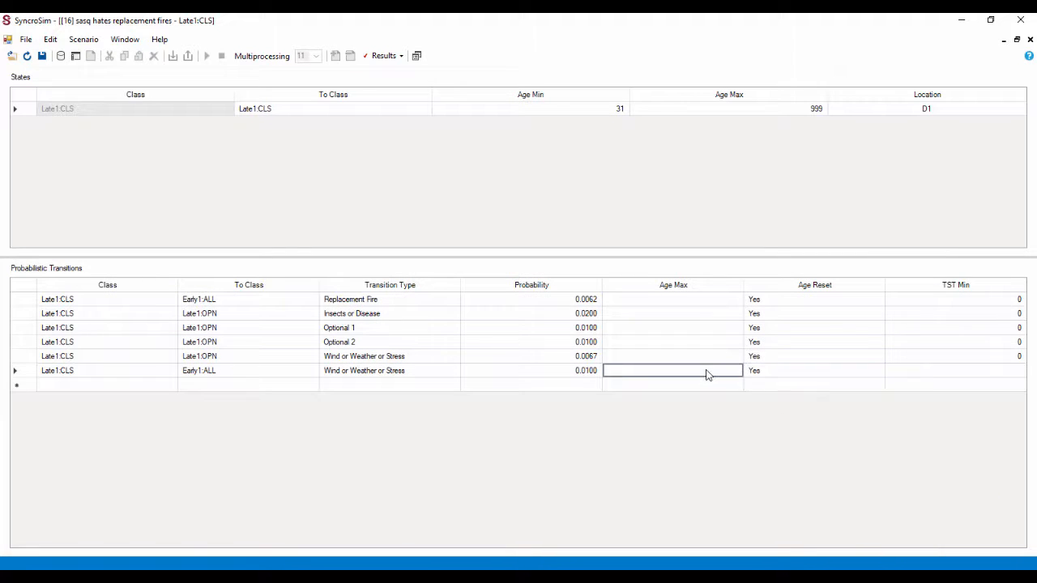
type("100")
left_click(1030, 40)
Step: Review the scenario's non-spatial initial conditions and its transition multipliers, and close the scenario
left_click(193, 78)
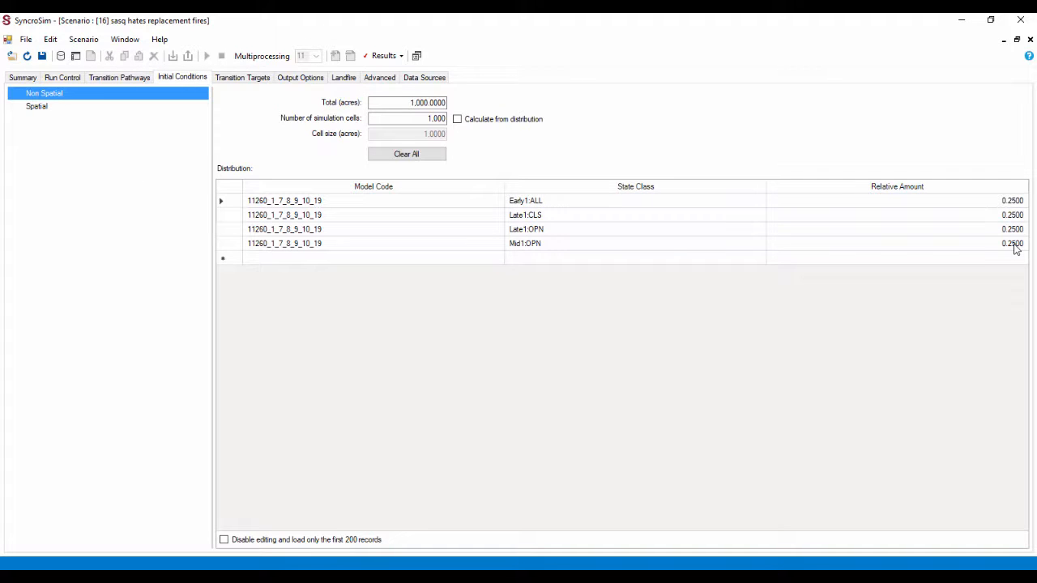
left_click(390, 78)
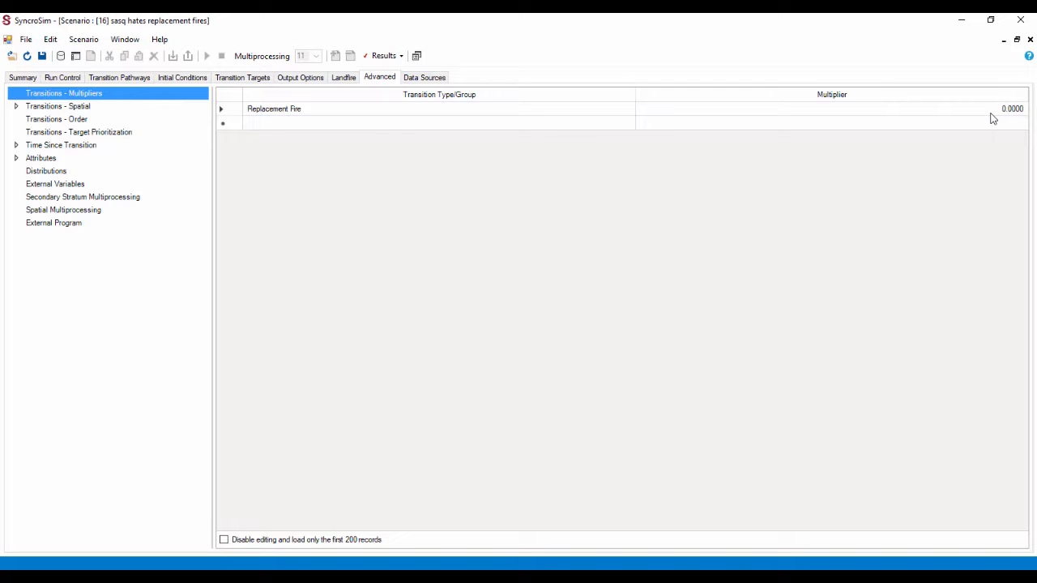
left_click(1029, 39)
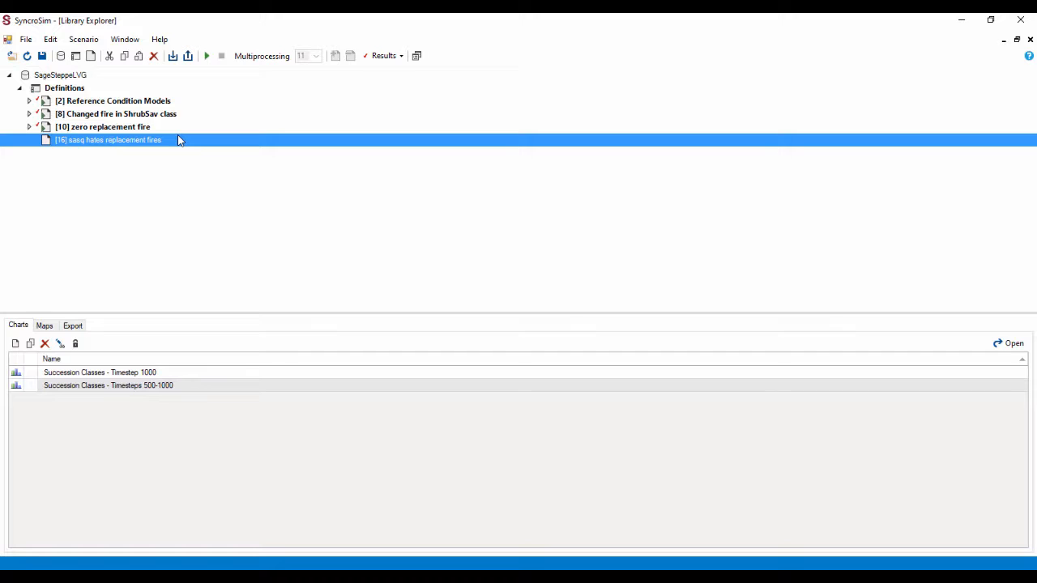
Step: Run the "sasq hates replacement fires" scenario, agreeing to save the library, and close the run monitor once it finishes
left_click(207, 57)
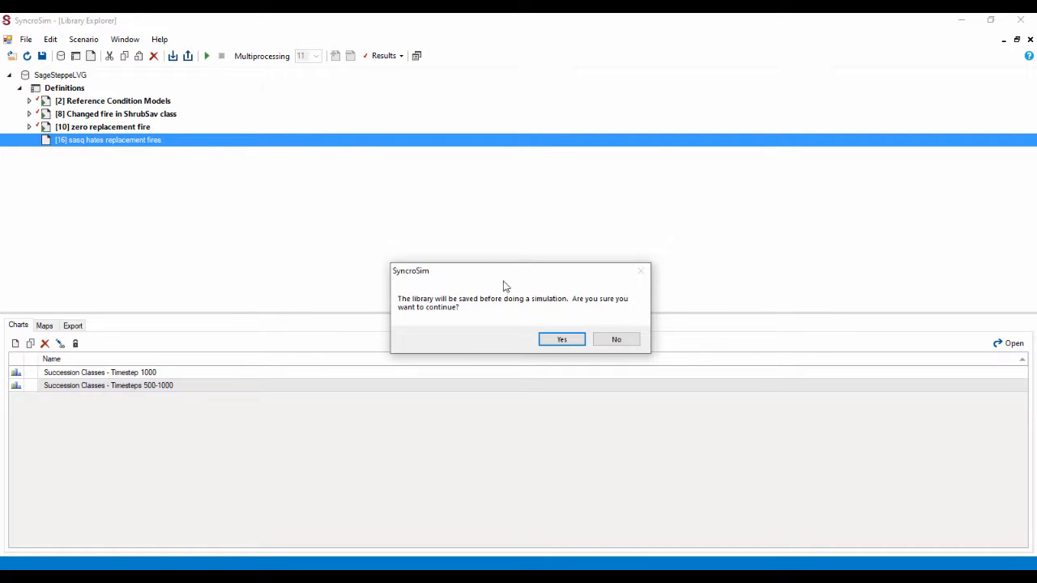
left_click(567, 339)
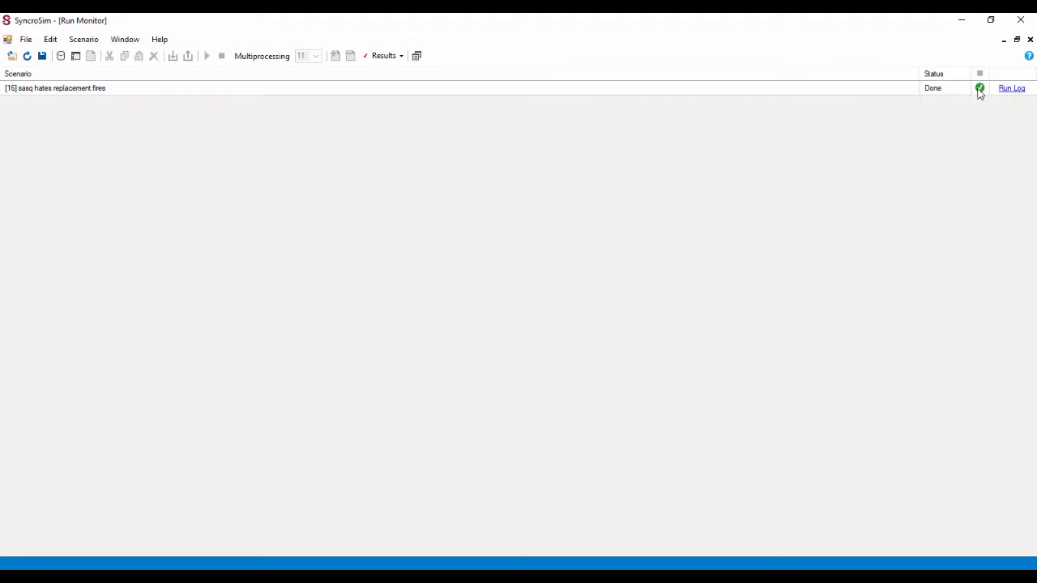
left_click(1030, 42)
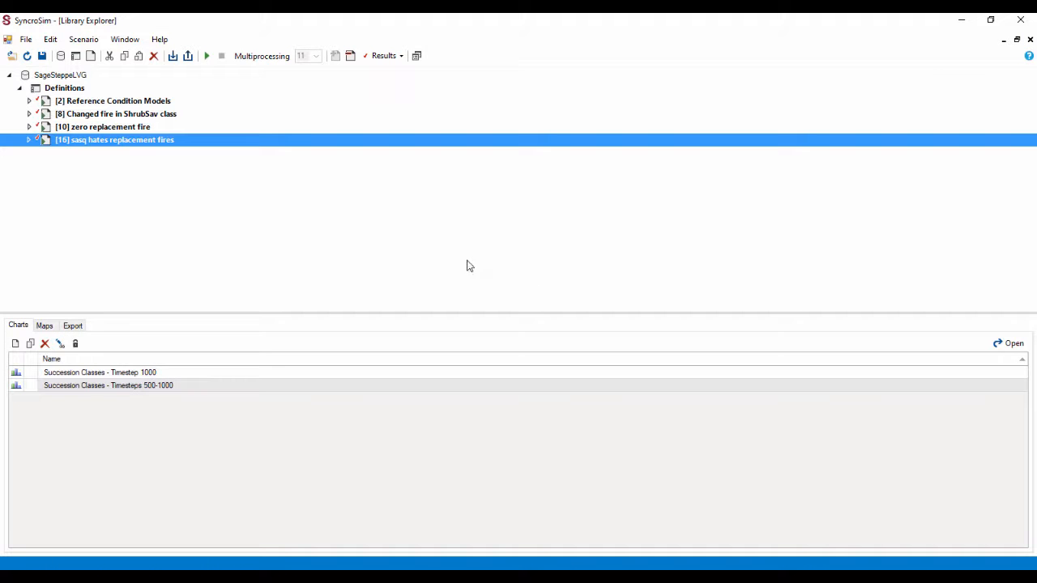
Step: Open the "Succession Classes - Timesteps 500-1000" chart and inspect the new scenario's mean for the Late1:CLS class
double_click(187, 386)
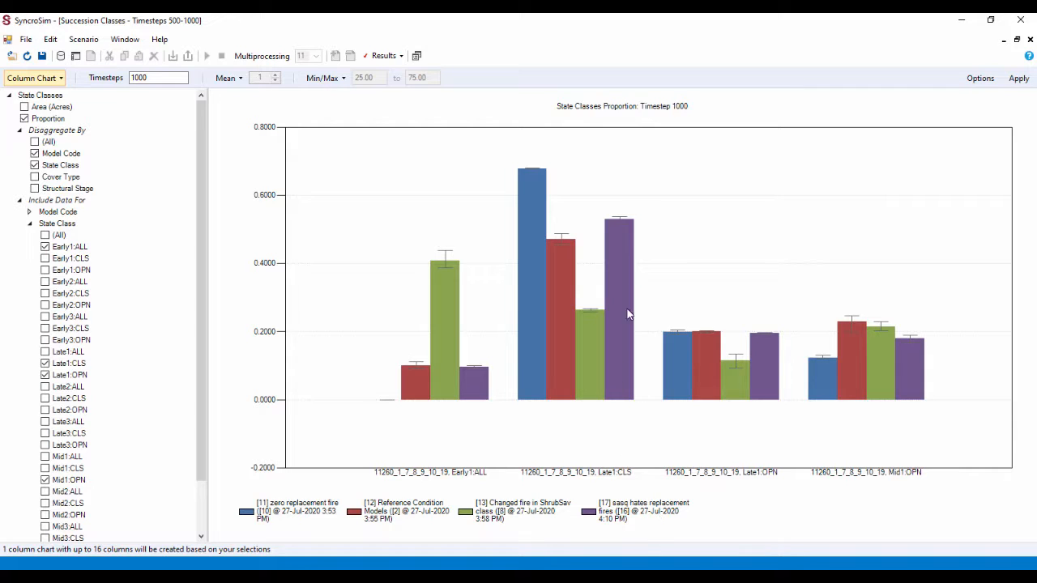
mouse_move(625, 232)
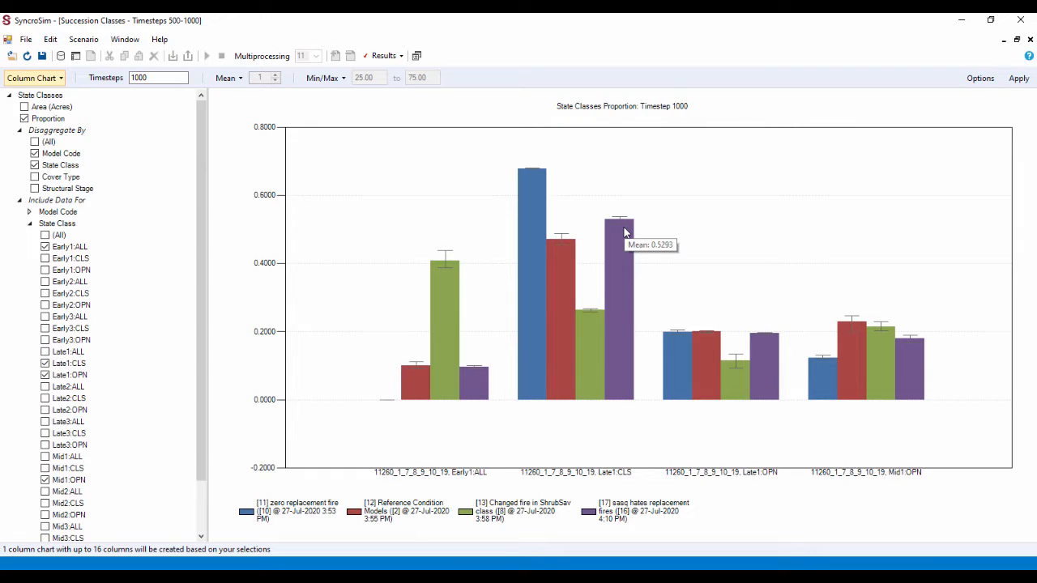